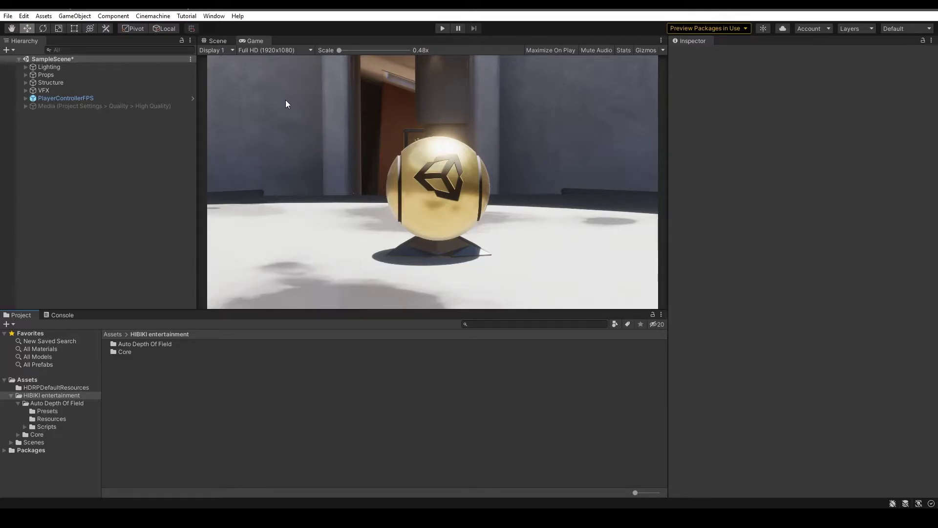
Add the HIBIKI Auto Depth Of Field to the scene and select the Main Camera under PlayerControllerFPS
{"action": "left_click", "coordinate": [216, 17]}
{"action": "mouse_move", "coordinate": [245, 43]}
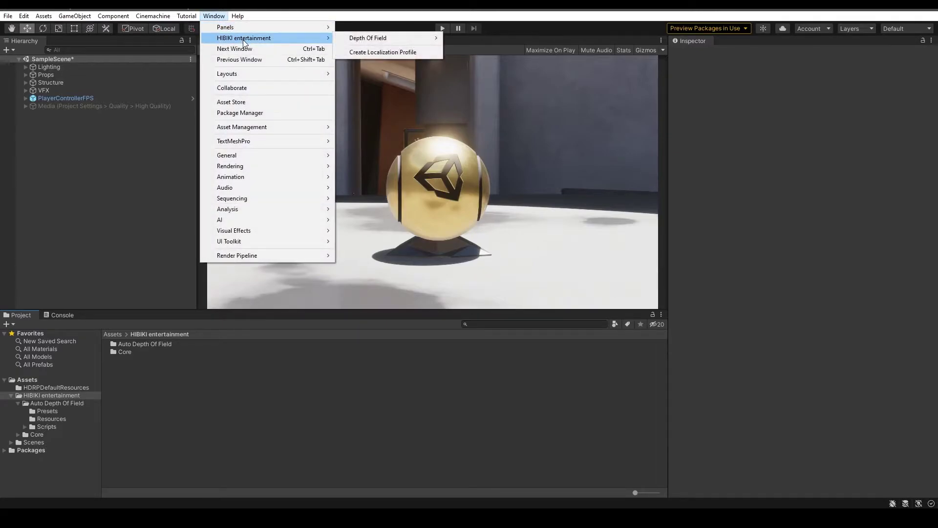
{"action": "mouse_move", "coordinate": [370, 40]}
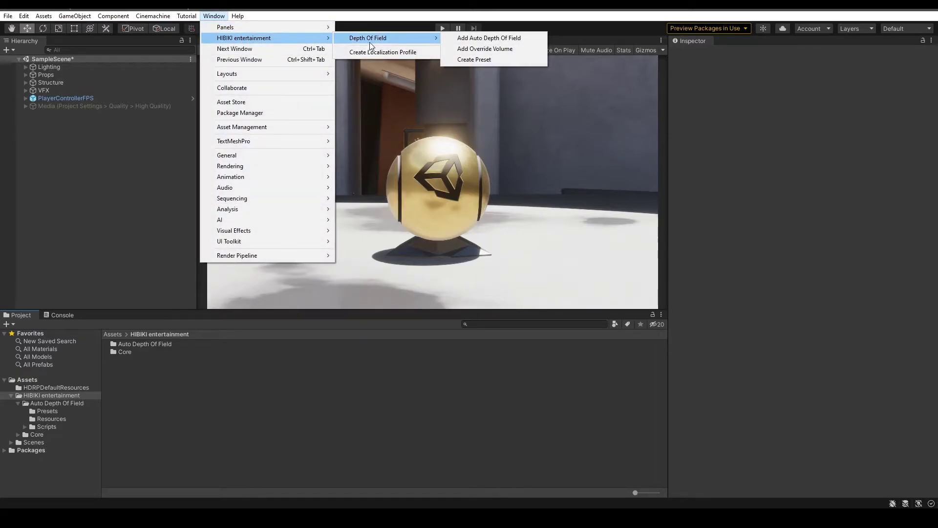
{"action": "left_click", "coordinate": [477, 38]}
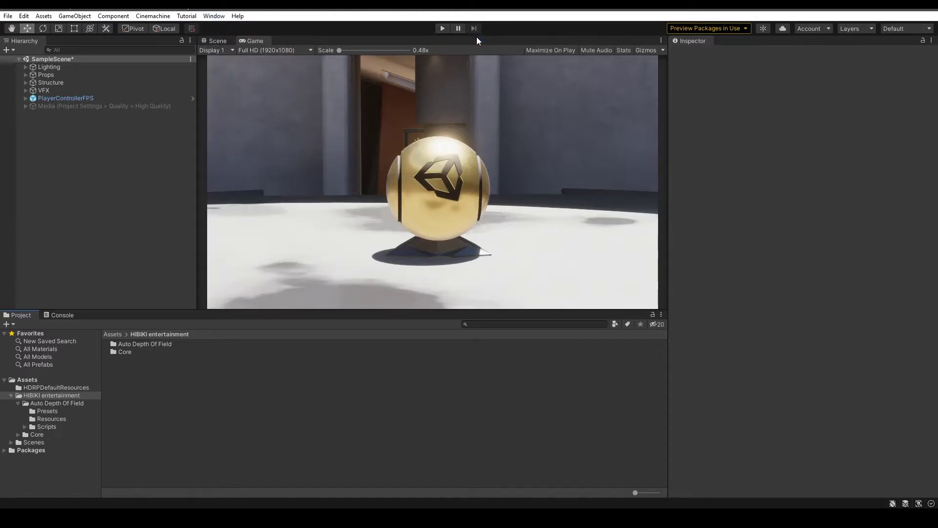
{"action": "left_click", "coordinate": [26, 98]}
{"action": "left_click", "coordinate": [60, 105]}
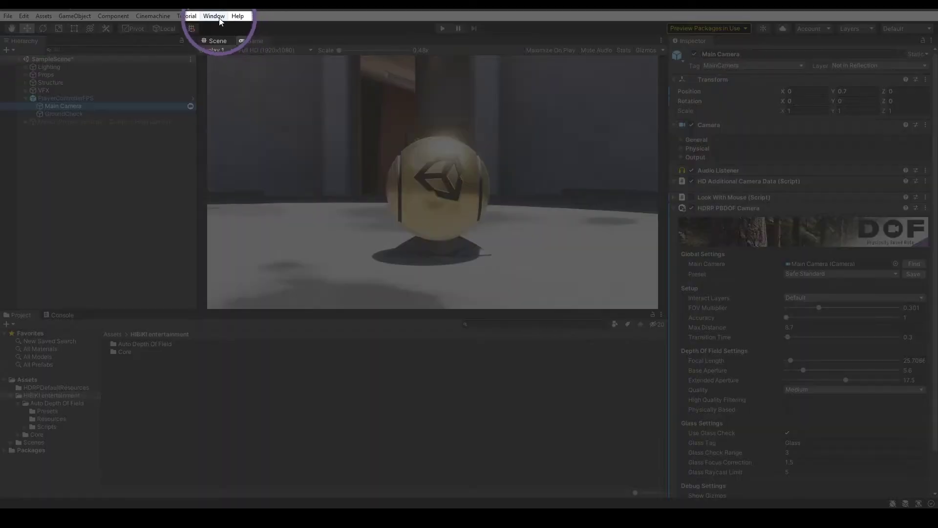
Create a new HIBIKI depth of field preset asset and set its preset name to "Demo PS"
{"action": "left_click", "coordinate": [214, 16]}
{"action": "mouse_move", "coordinate": [248, 39]}
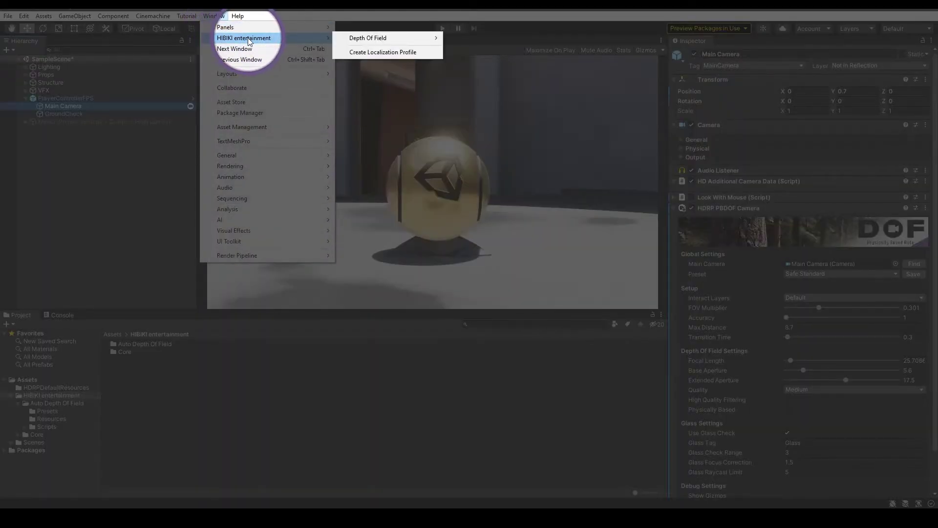
{"action": "mouse_move", "coordinate": [368, 40]}
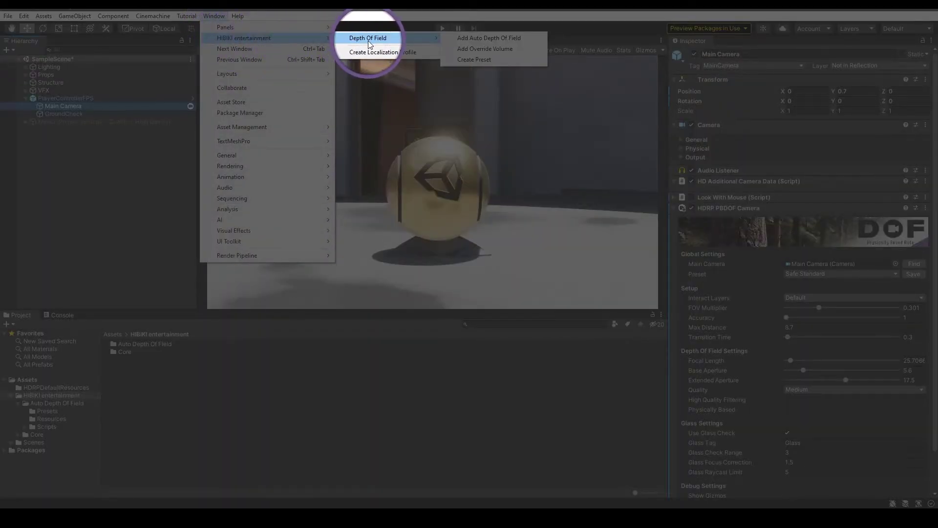
{"action": "left_click", "coordinate": [479, 59]}
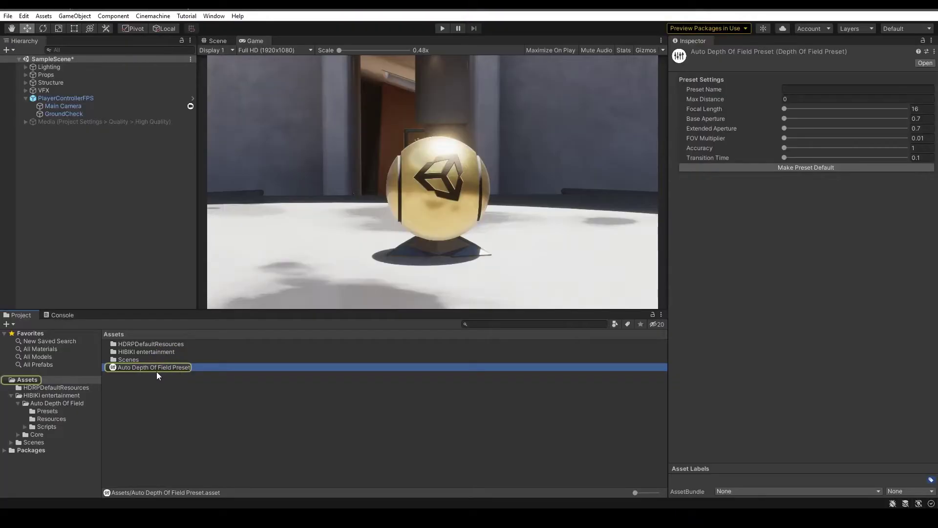
{"action": "left_click", "coordinate": [830, 89]}
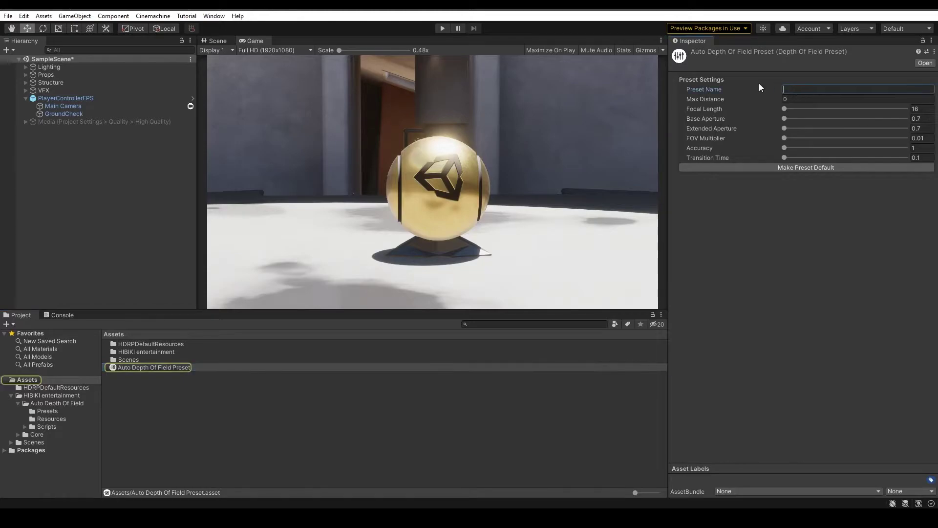
{"action": "type", "text": "Demo PS"}
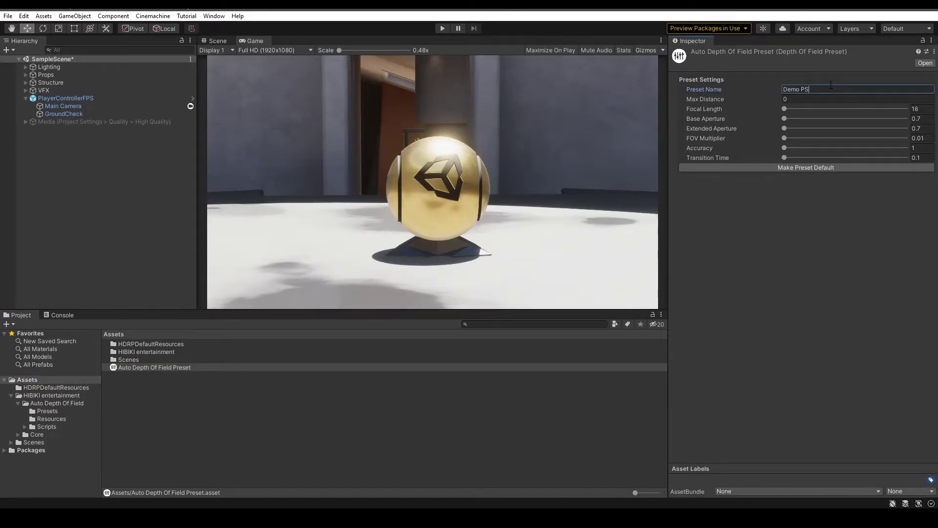
{"action": "left_click", "coordinate": [789, 214]}
Start play mode and apply the Demo PS preset to the Main Camera's HDRP PBDOF Camera component
{"action": "left_click", "coordinate": [442, 28]}
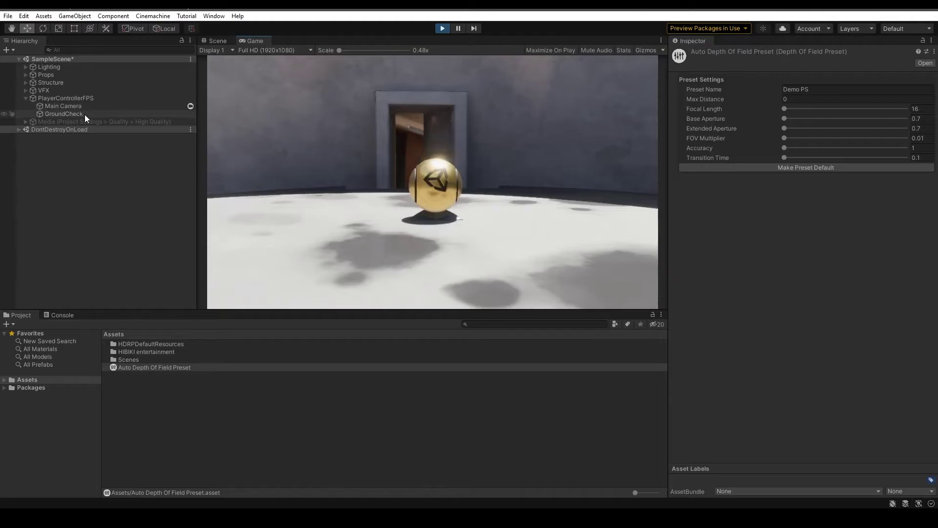
{"action": "left_click", "coordinate": [92, 107]}
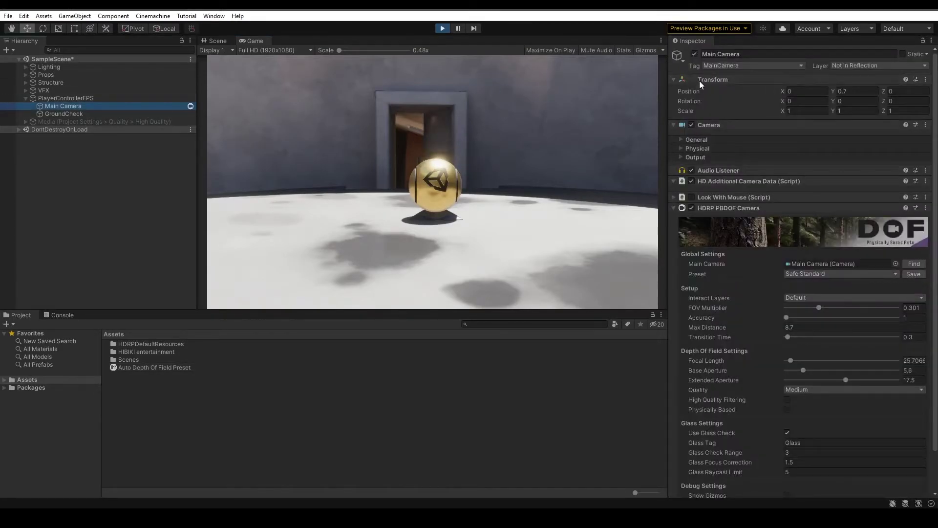
{"action": "left_click", "coordinate": [835, 275]}
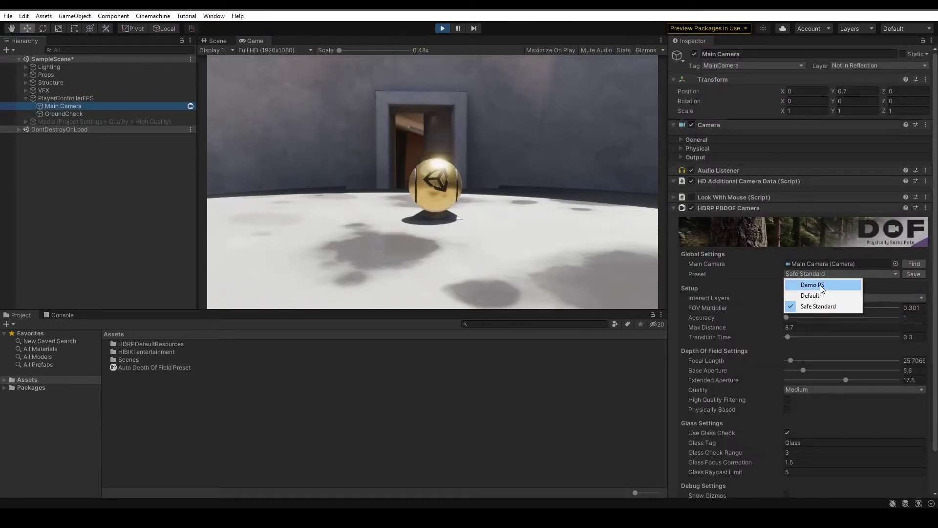
{"action": "left_click", "coordinate": [821, 286]}
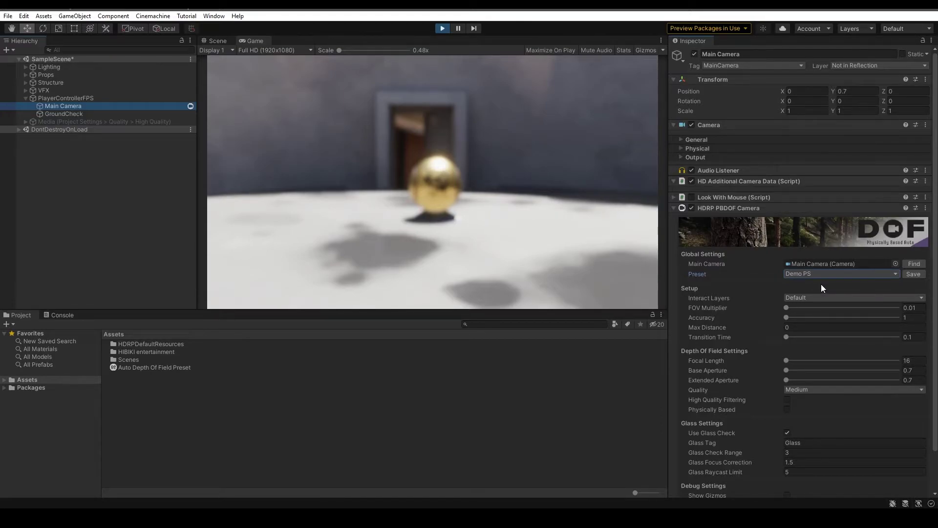
{"action": "left_click", "coordinate": [214, 16]}
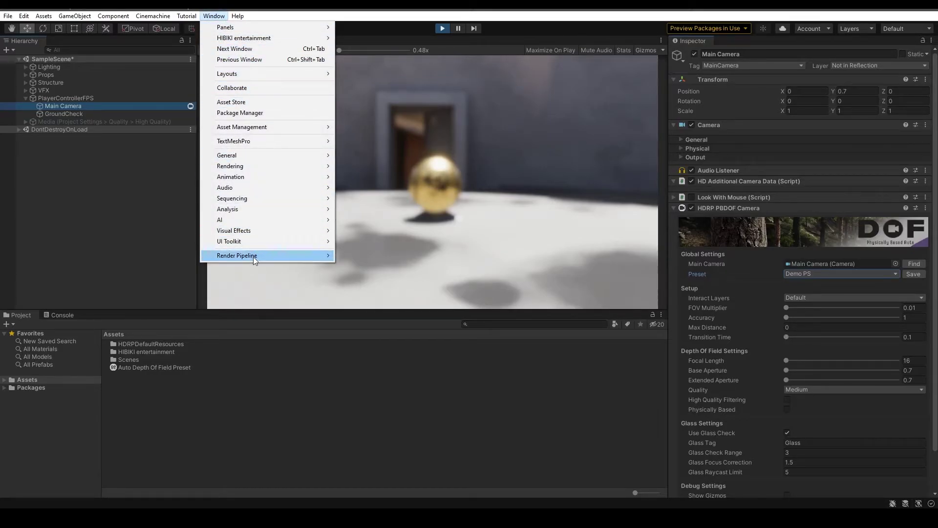
{"action": "mouse_move", "coordinate": [276, 255]}
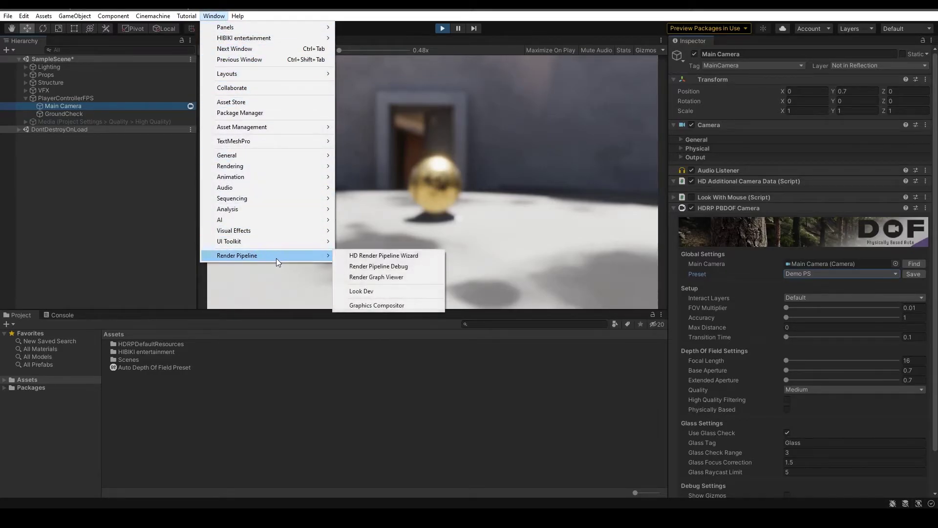
{"action": "left_click", "coordinate": [378, 267]}
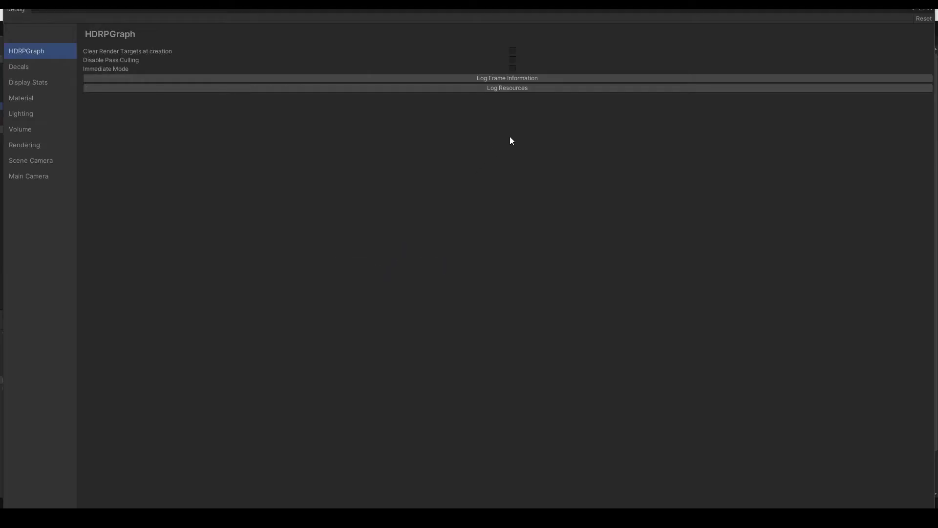
{"action": "left_click", "coordinate": [930, 9]}
Show HDRP debugging from the HDRP PBDOF Camera component and dock the Debug window beside the Console
{"action": "scroll", "coordinate": [817, 315], "scroll_direction": "down", "scroll_amount": 3}
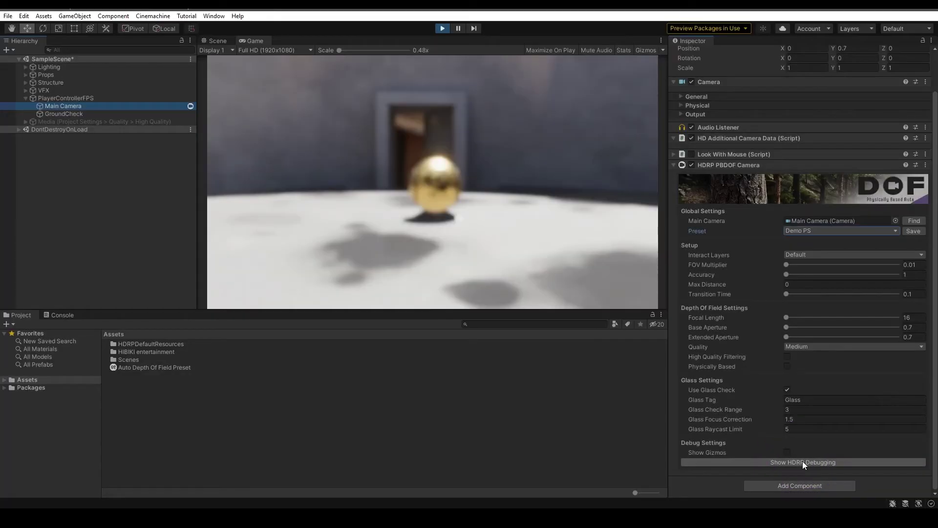
{"action": "left_click", "coordinate": [803, 462]}
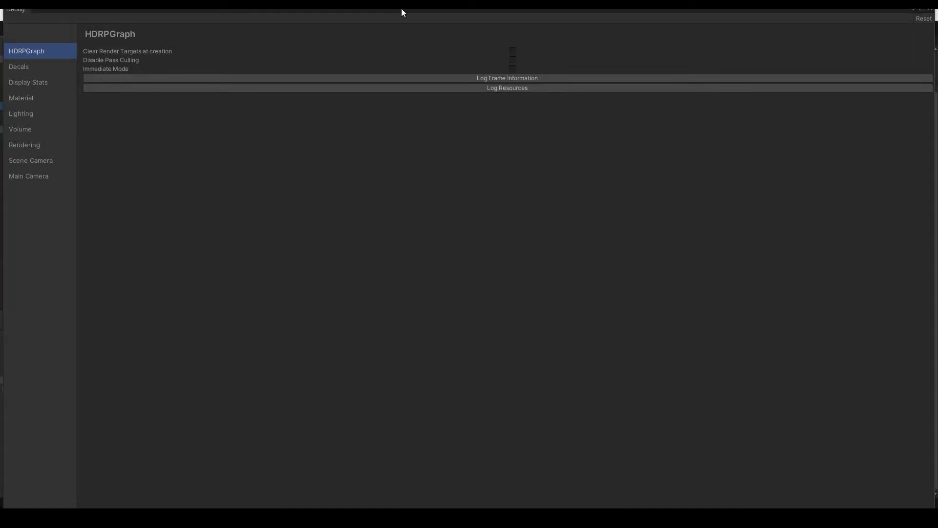
{"action": "left_click_drag", "start_coordinate": [401, 8], "coordinate": [590, 172]}
{"action": "left_click_drag", "start_coordinate": [215, 174], "coordinate": [132, 316]}
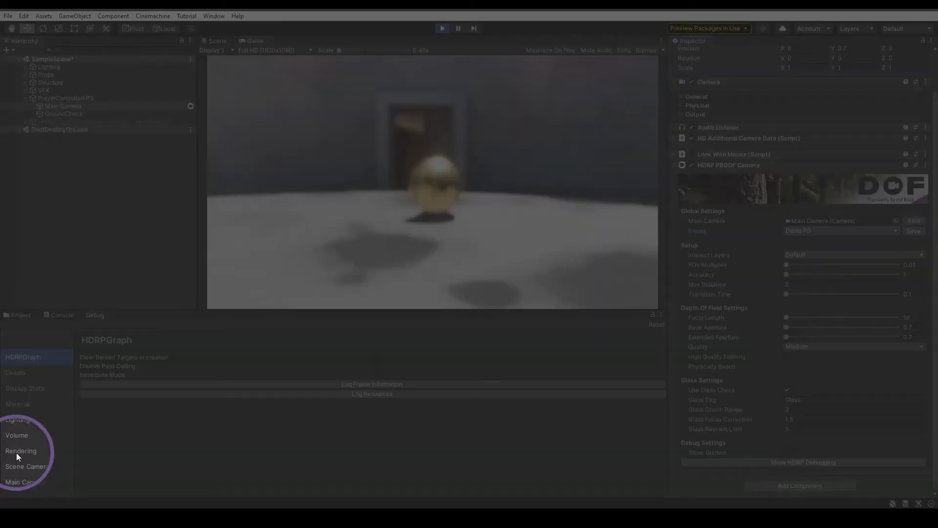
Set the rendering Fullscreen Debug Mode to DepthOfFieldCoc and disable Enable Render Graph
{"action": "left_click", "coordinate": [16, 452]}
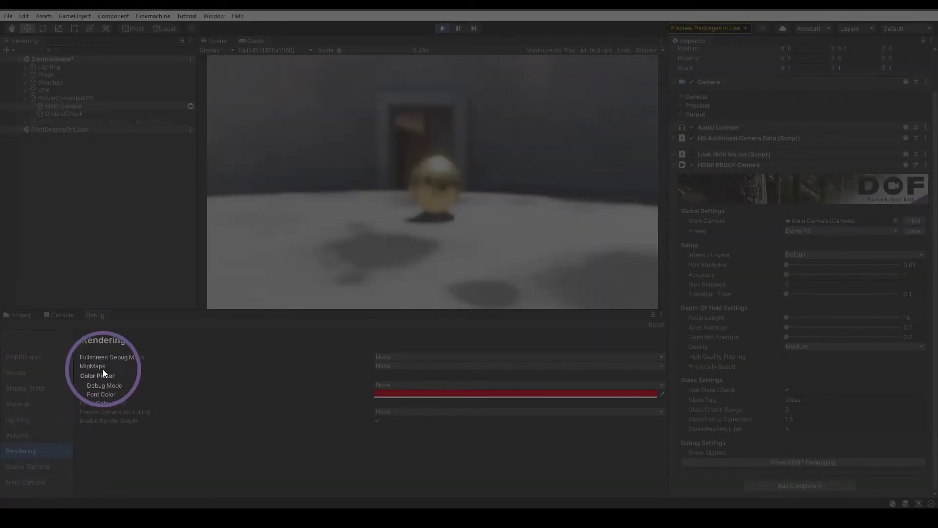
{"action": "left_click", "coordinate": [397, 357]}
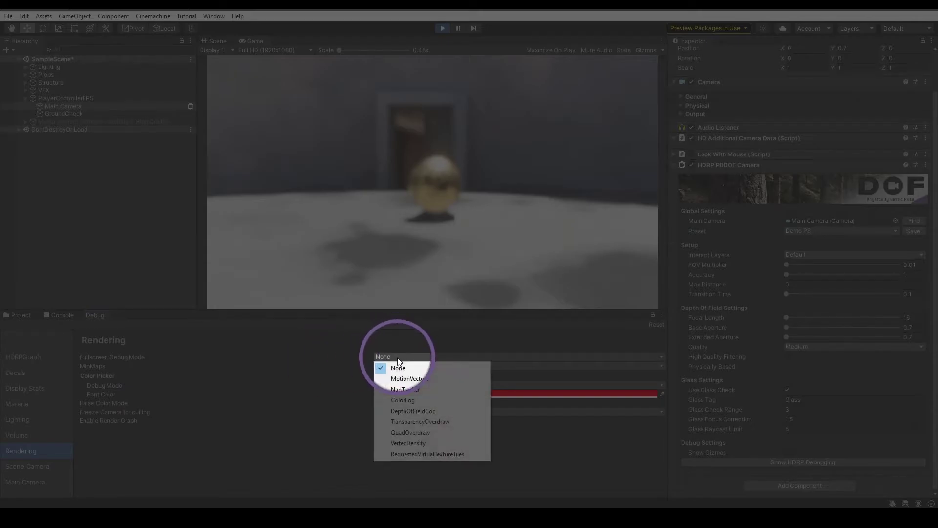
{"action": "left_click", "coordinate": [414, 411]}
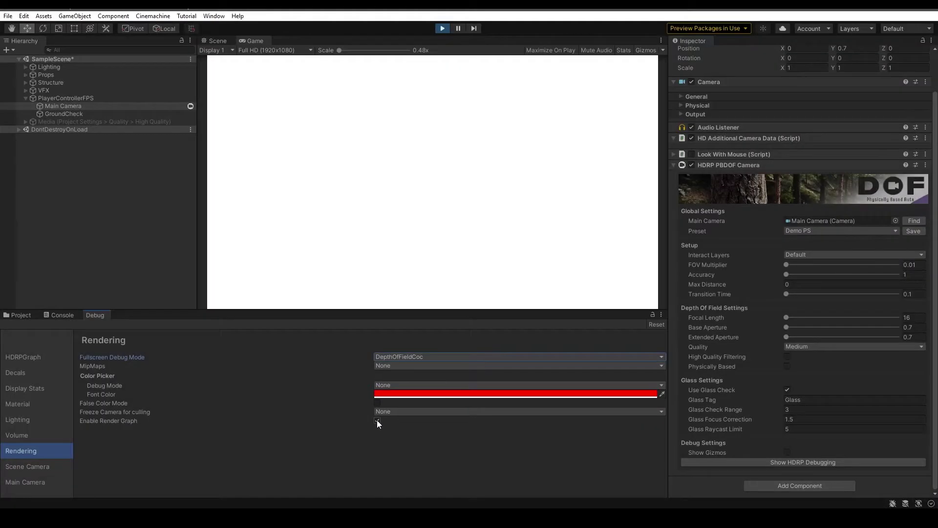
{"action": "left_click", "coordinate": [377, 420]}
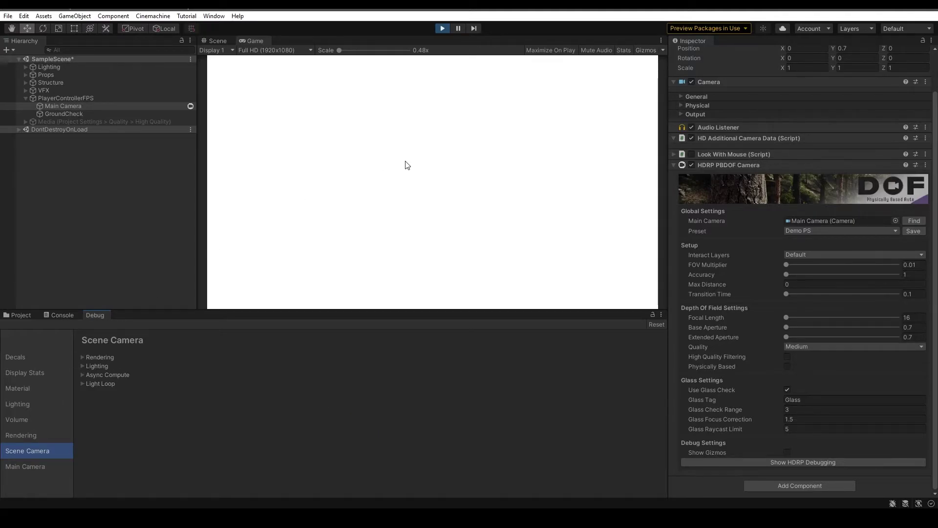
Change the Game view's aspect ratio to Free Aspect
{"action": "left_click", "coordinate": [276, 50]}
{"action": "left_click", "coordinate": [276, 61]}
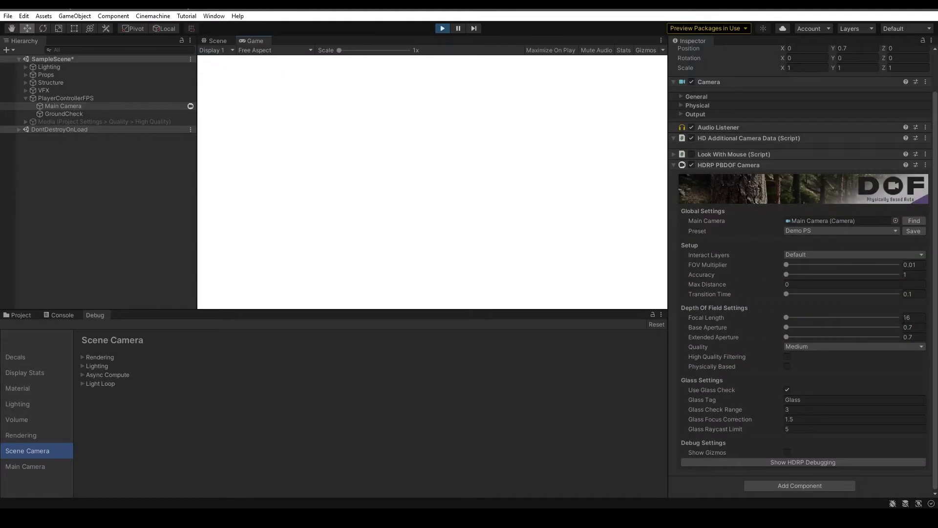
Set the HDRP PBDOF Camera's Focal Length to 25.7 and its FOV Multiplier to 0.2
{"action": "left_click", "coordinate": [909, 317]}
{"action": "type", "text": "25.7"}
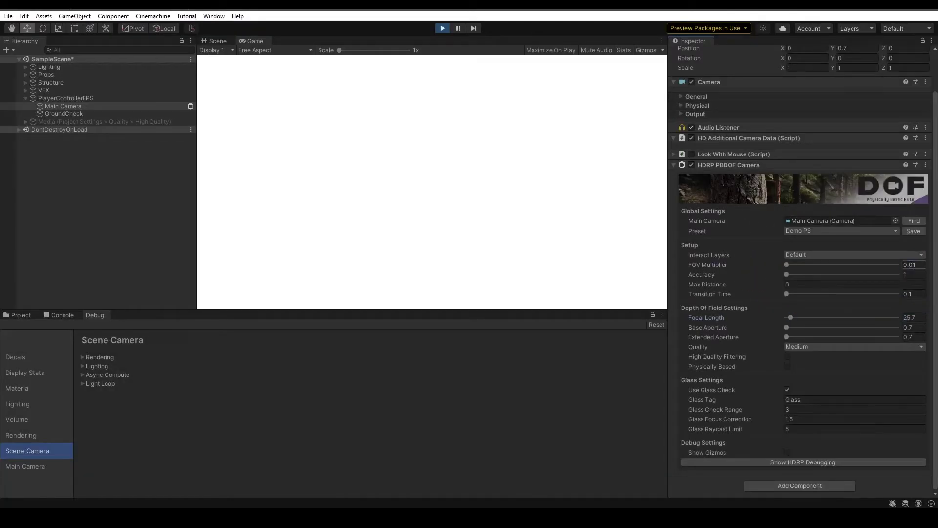
{"action": "left_click", "coordinate": [907, 265]}
{"action": "type", "text": "0.2"}
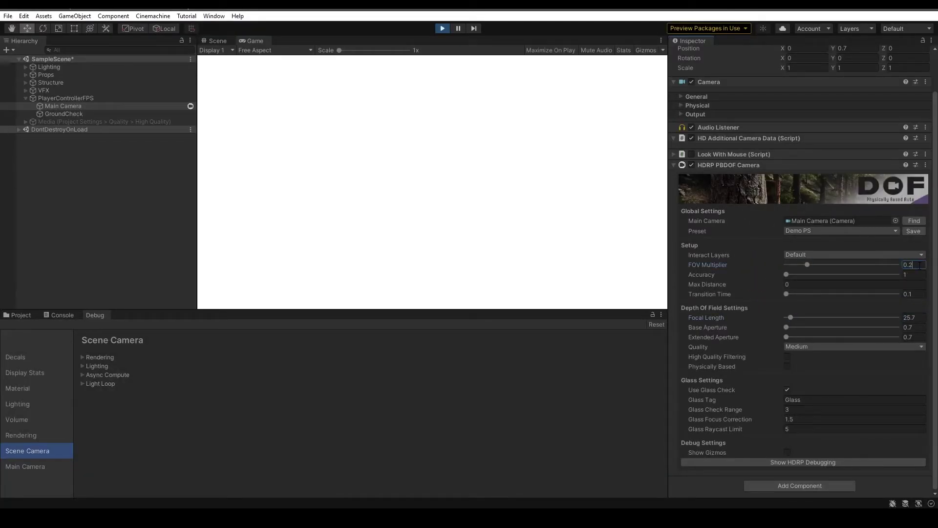
{"action": "key", "text": "Return"}
Raise the HDRP PBDOF Camera's Max Distance to 9.1 and fine-tune it to 9.03 against the sphere
{"action": "left_click_drag", "start_coordinate": [761, 284], "coordinate": [907, 282]}
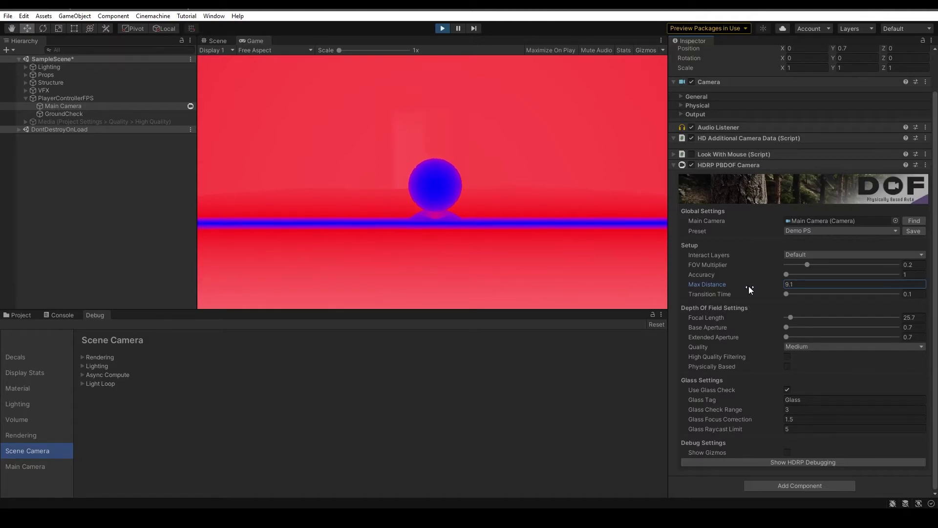
{"action": "left_click", "coordinate": [447, 193]}
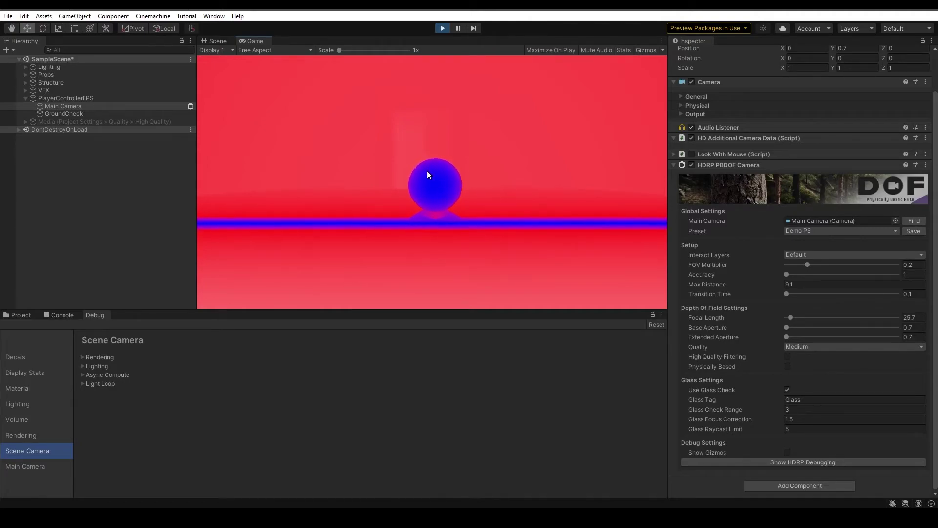
{"action": "mouse_move", "coordinate": [731, 285]}
{"action": "left_mouse_down"}
{"action": "mouse_move", "coordinate": [768, 287]}
{"action": "mouse_move", "coordinate": [733, 283]}
{"action": "left_mouse_up"}
{"action": "left_click_drag", "start_coordinate": [747, 288], "coordinate": [731, 289]}
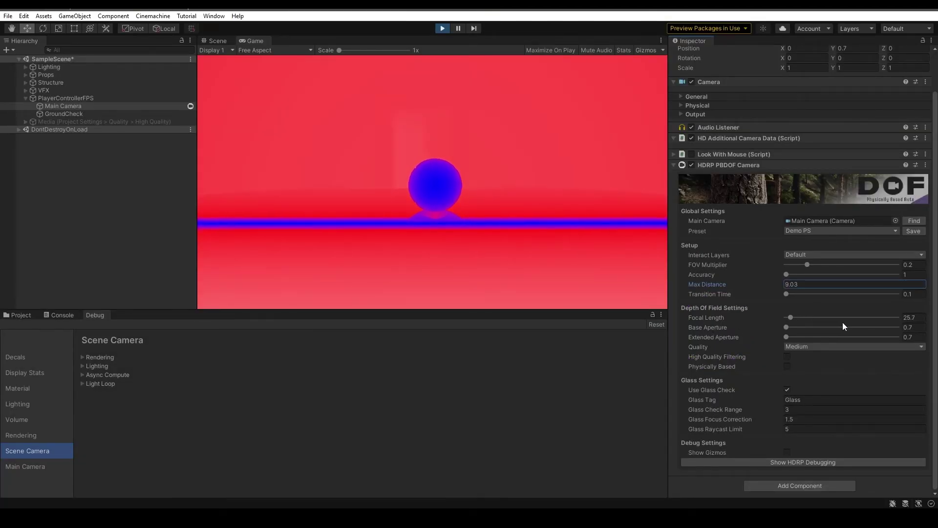
Set the depth of field Base Aperture to 2.8 and the Extended Aperture to 32
{"action": "left_click_drag", "start_coordinate": [785, 326], "coordinate": [787, 327]}
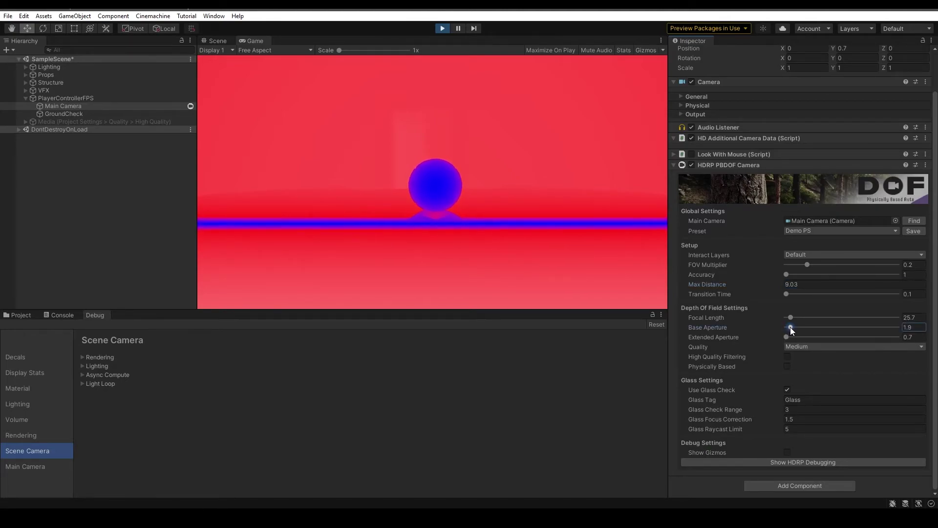
{"action": "left_click_drag", "start_coordinate": [791, 327], "coordinate": [792, 326]}
{"action": "left_click_drag", "start_coordinate": [786, 379], "coordinate": [892, 383]}
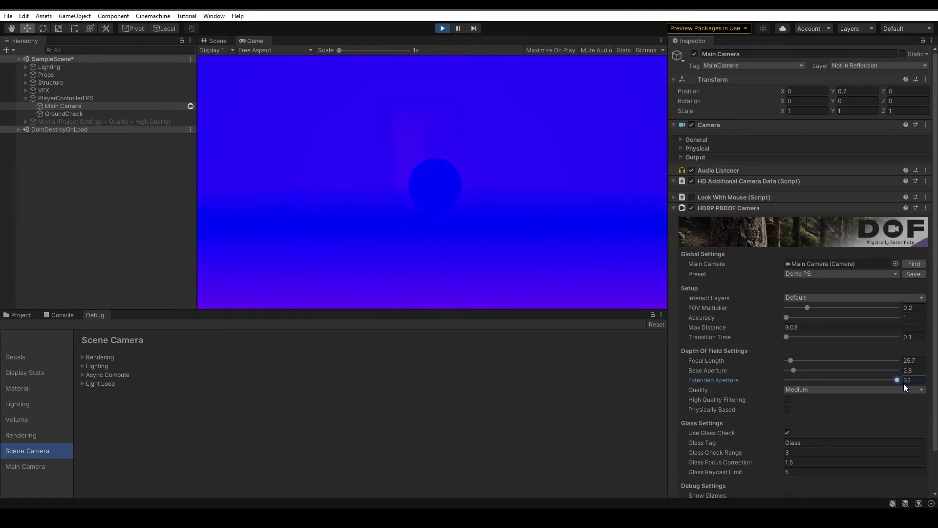
Set the Max Distance to 3.8 and reduce the Extended Aperture to 22.1
{"action": "left_click", "coordinate": [770, 328]}
{"action": "left_click_drag", "start_coordinate": [764, 326], "coordinate": [734, 327]}
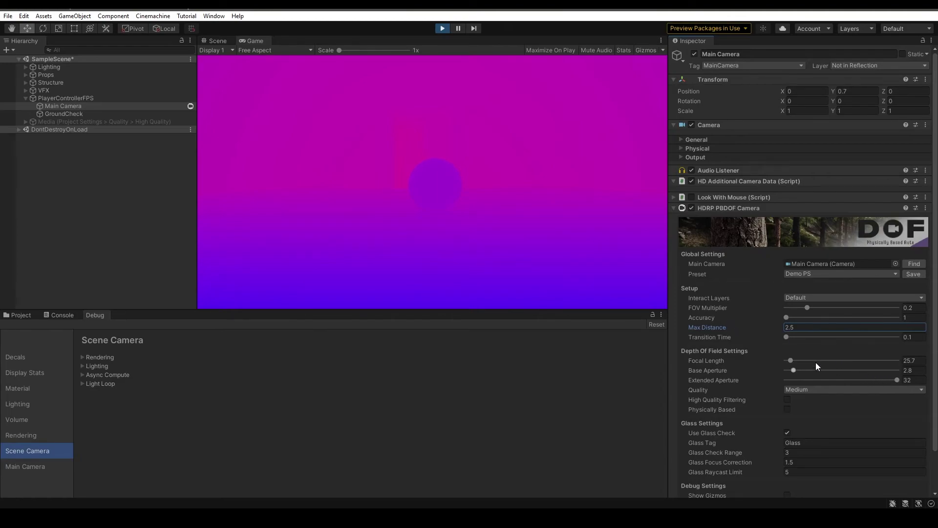
{"action": "left_click_drag", "start_coordinate": [733, 321], "coordinate": [825, 370]}
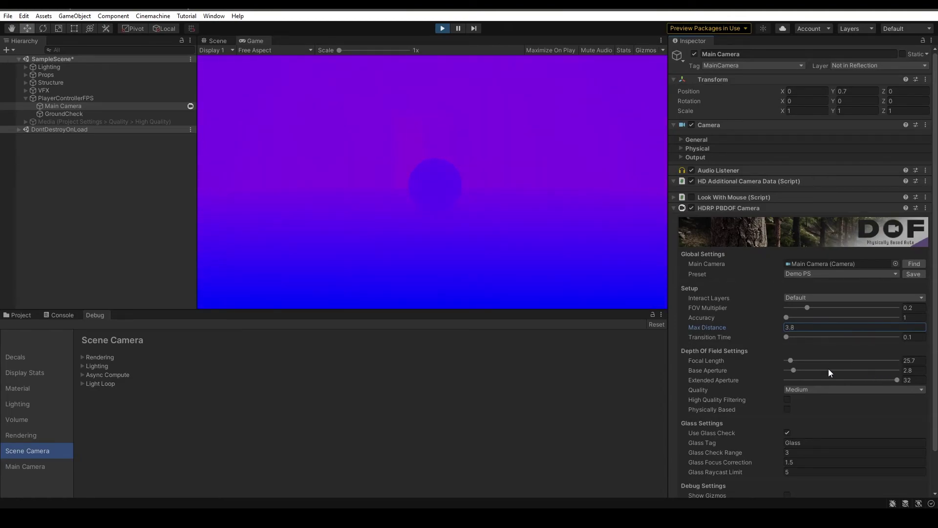
{"action": "left_click_drag", "start_coordinate": [896, 379], "coordinate": [861, 378]}
Enable the camera's Look With Mouse script and save the current depth of field settings over the Demo PS preset
{"action": "left_click", "coordinate": [690, 196]}
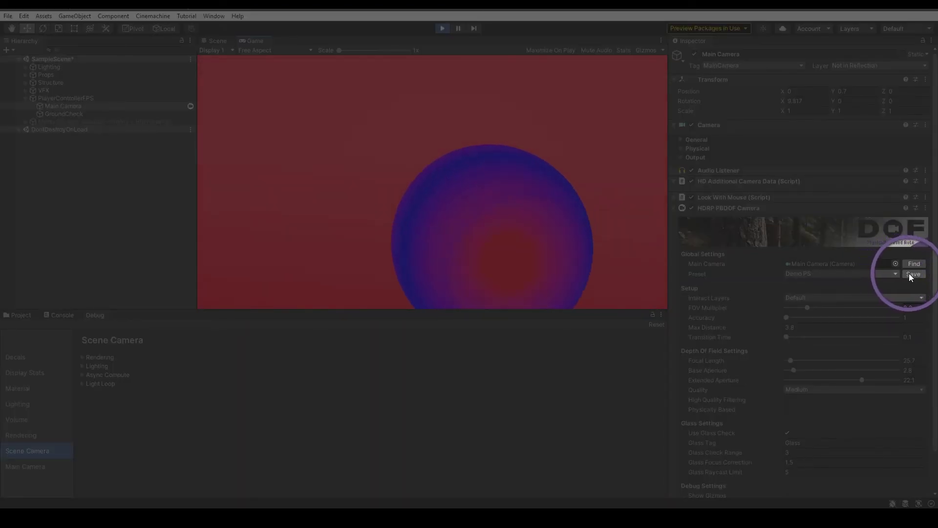
{"action": "left_click", "coordinate": [911, 273]}
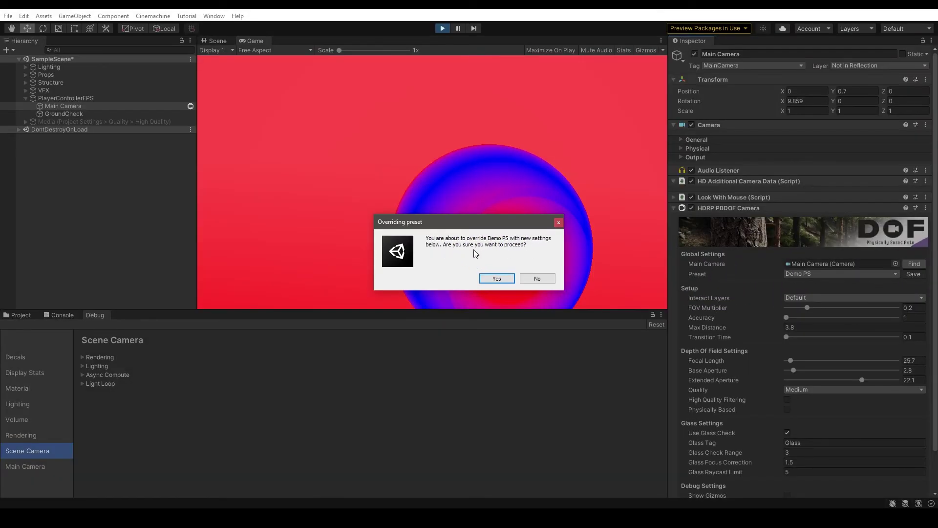
{"action": "left_click", "coordinate": [494, 278]}
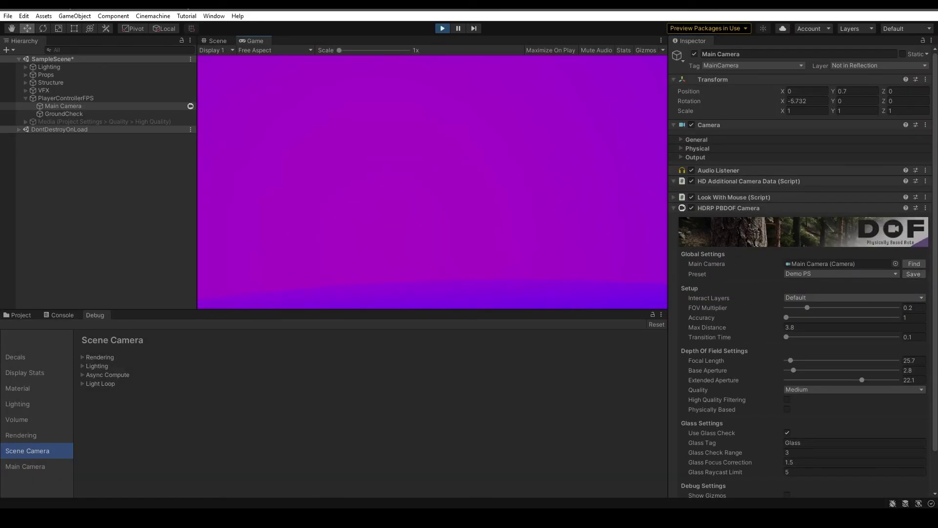